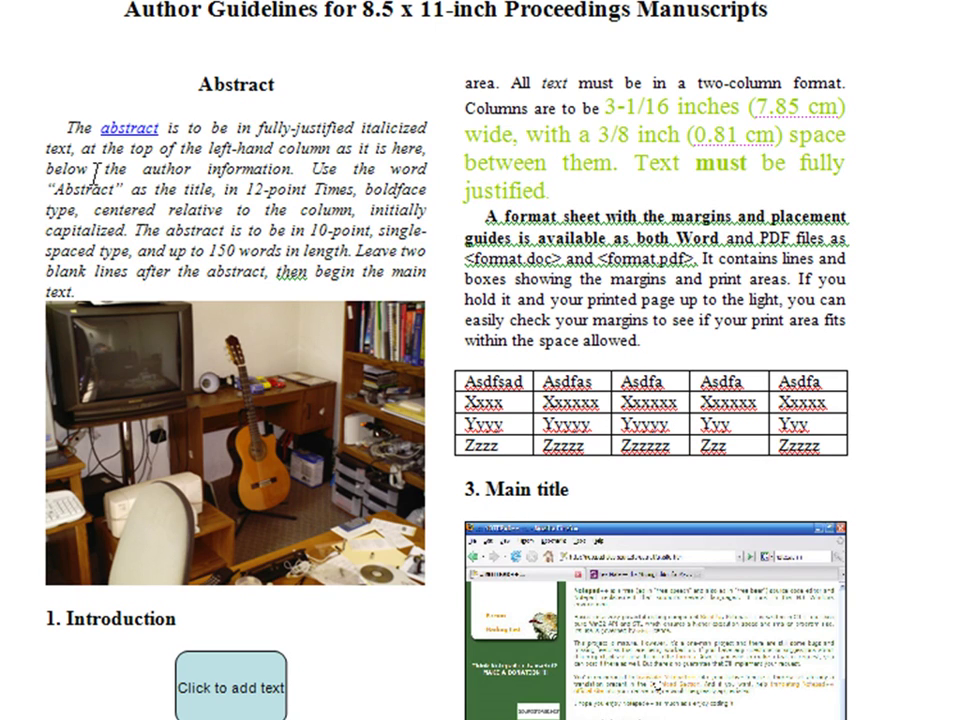
# - Play the embedded 6.avi video, stop it, and skip forward to later footage
pyautogui.moveTo(110, 127)
pyautogui.scroll(-7, 480, 360)
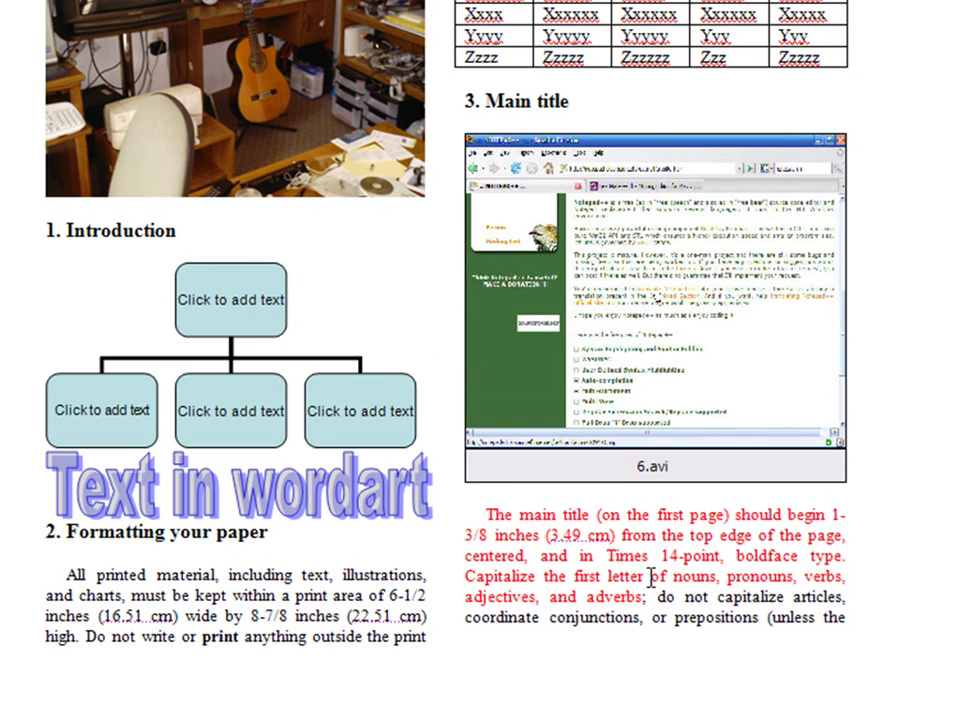
pyautogui.click(668, 365)
pyautogui.scroll(-2, 668, 365)
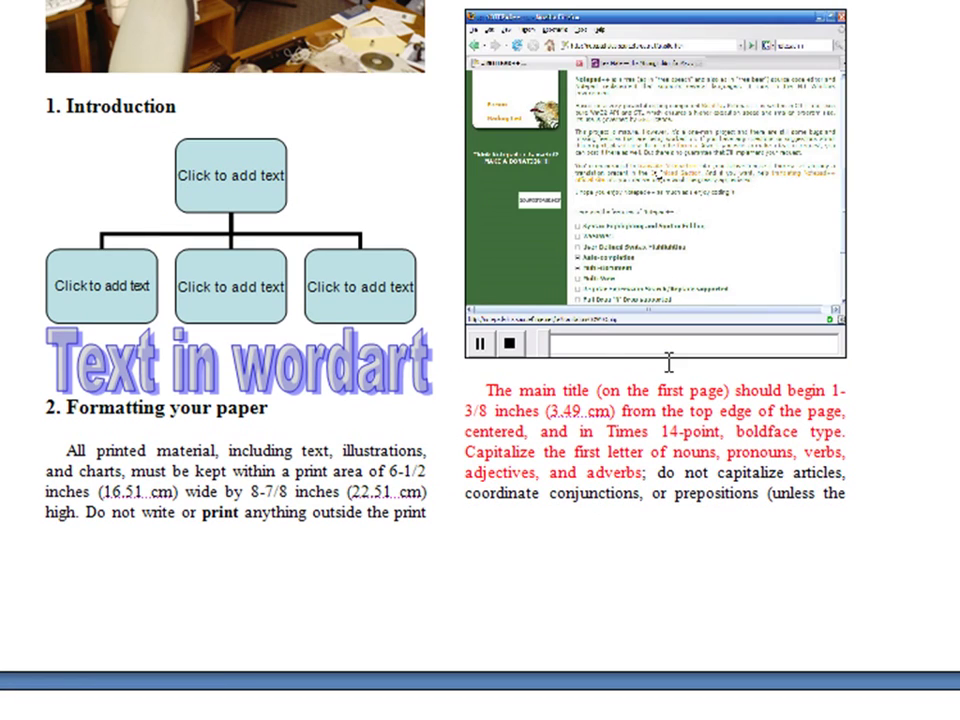
pyautogui.click(509, 346)
pyautogui.moveTo(537, 352); pyautogui.dragTo(639, 356)
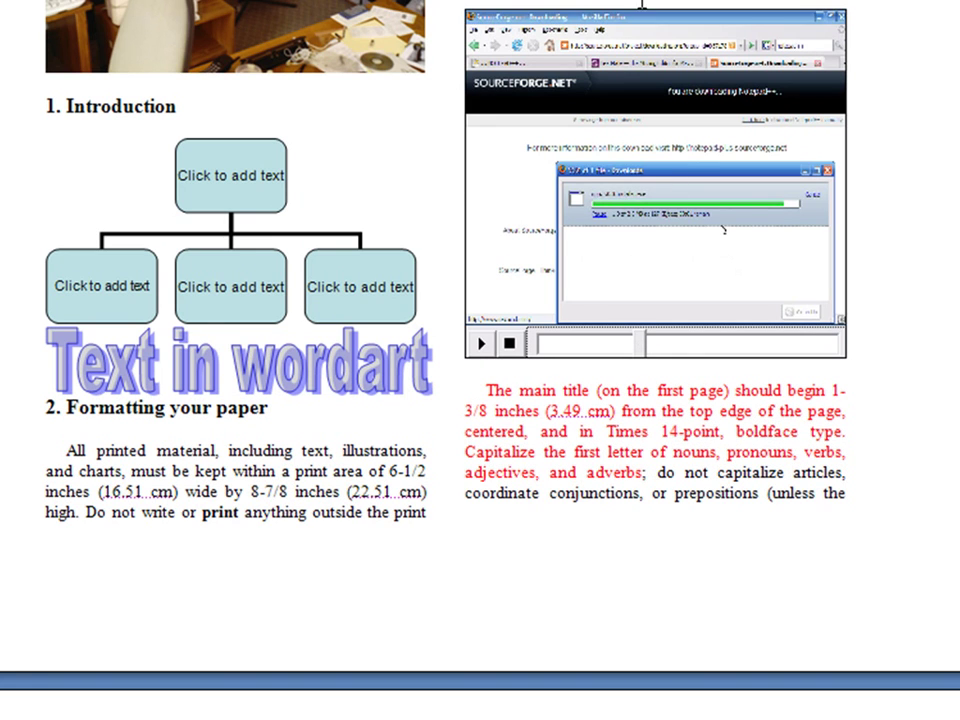
pyautogui.scroll(3, 480, 360)
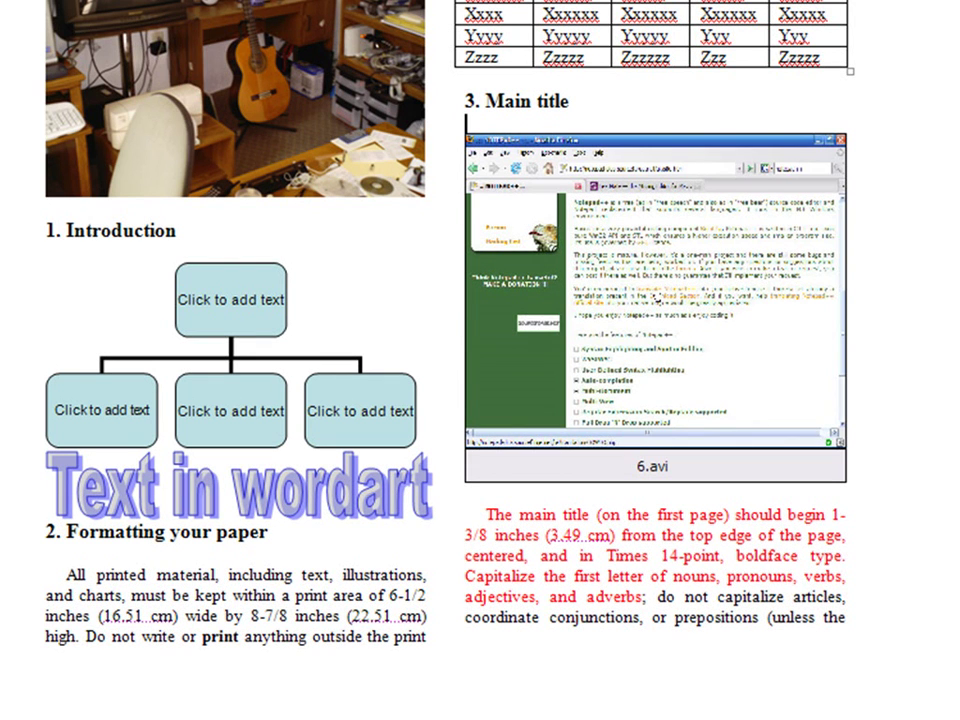
pyautogui.scroll(3, 480, 360)
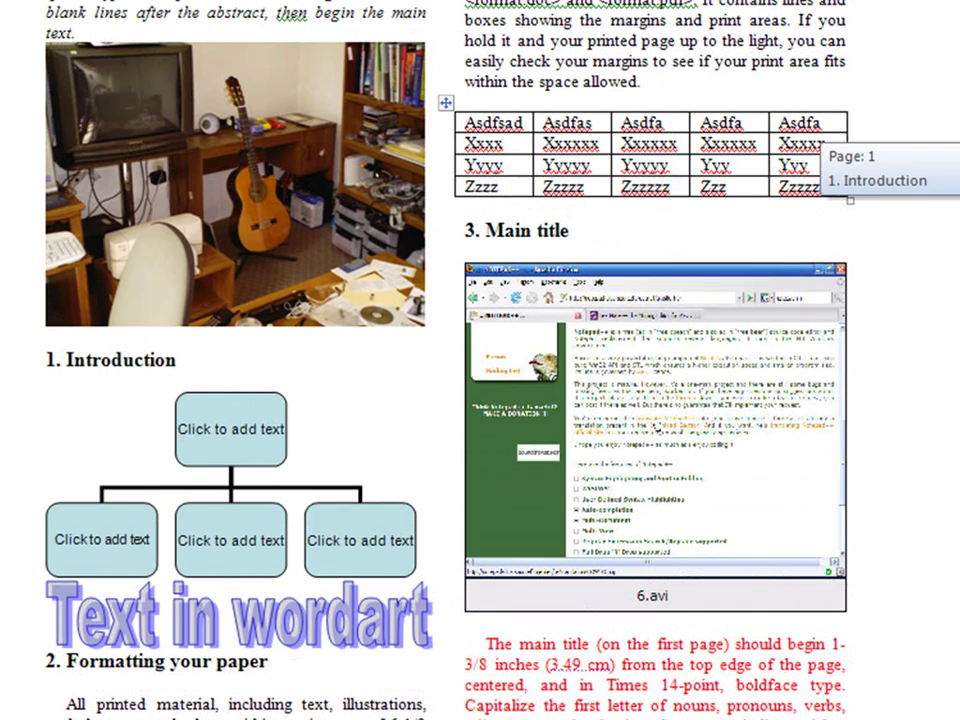
pyautogui.scroll(2, 480, 360)
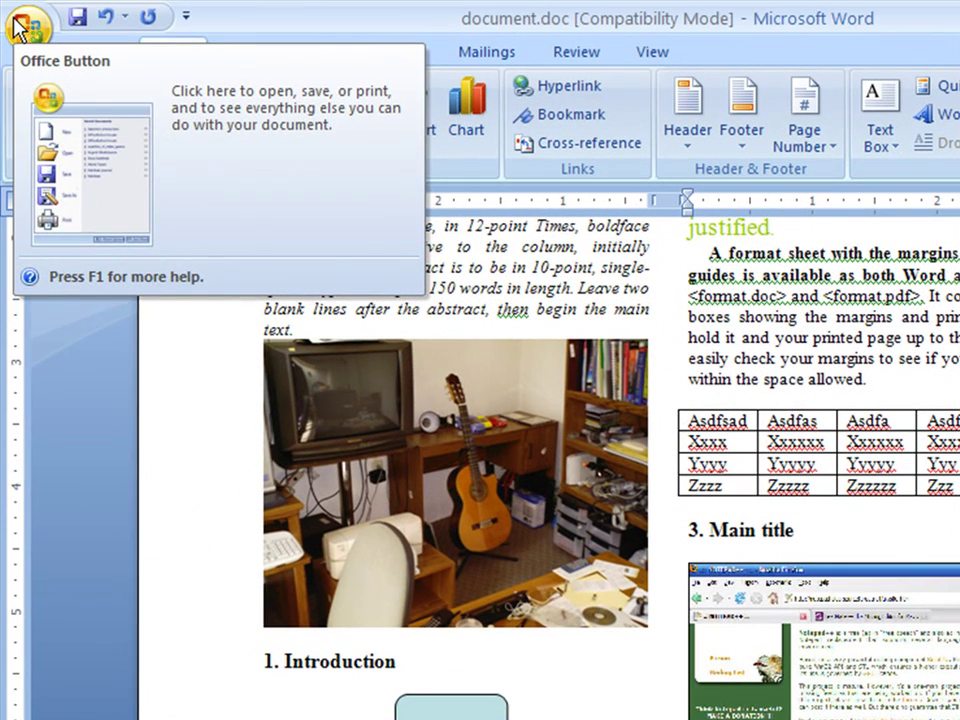
# - Save the manuscript as a Web Page (*.htm; *.html) named document.htm
pyautogui.click(20, 30)
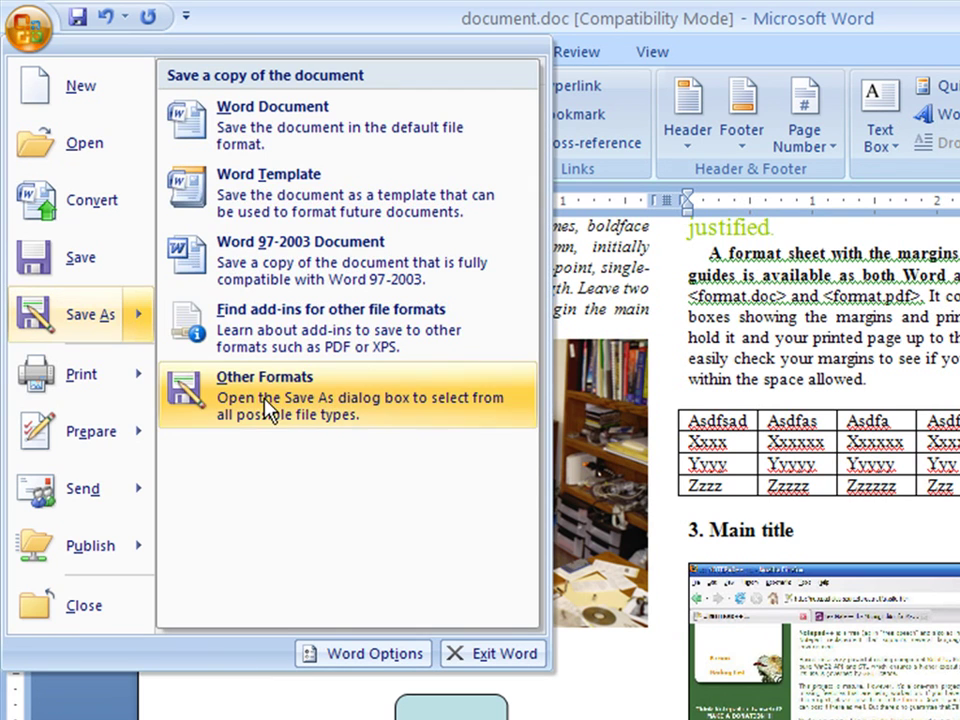
pyautogui.click(269, 408)
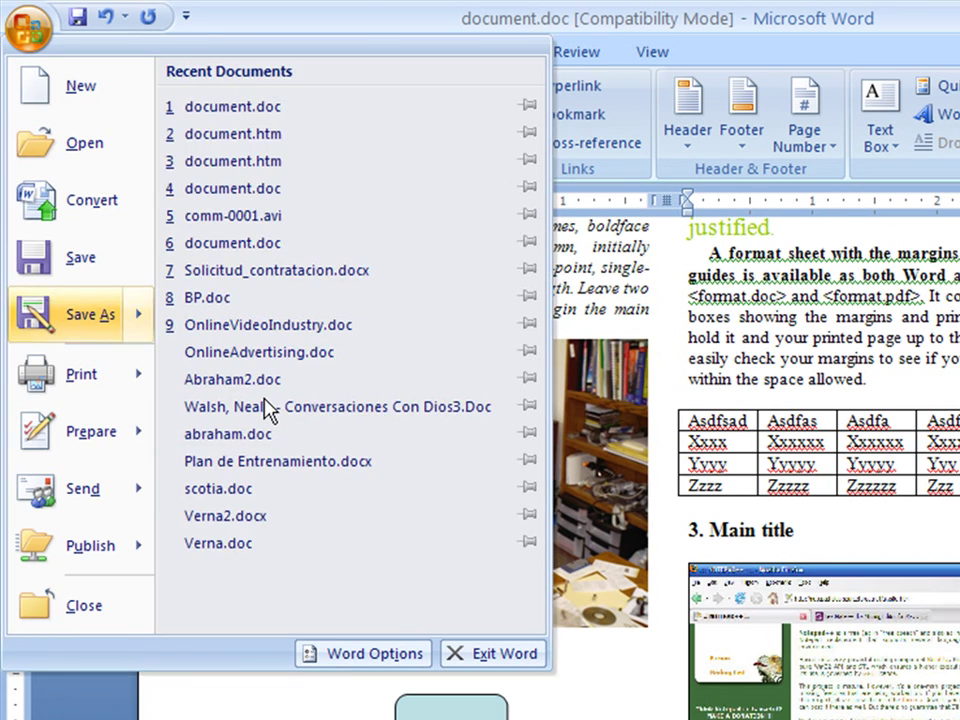
pyautogui.click(930, 606)
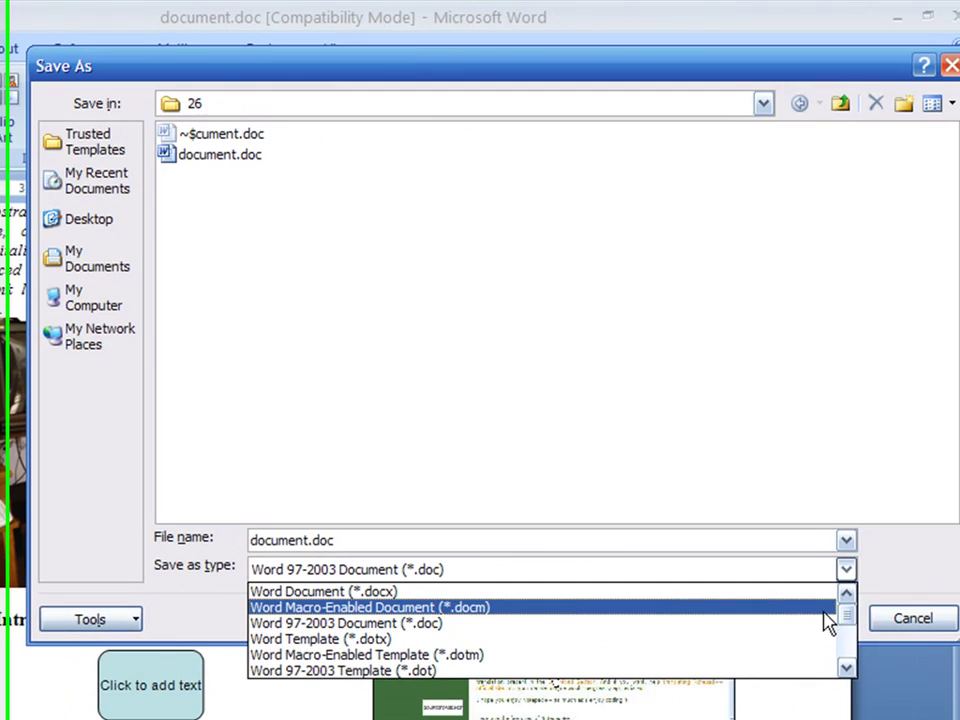
pyautogui.moveTo(842, 621); pyautogui.dragTo(842, 640)
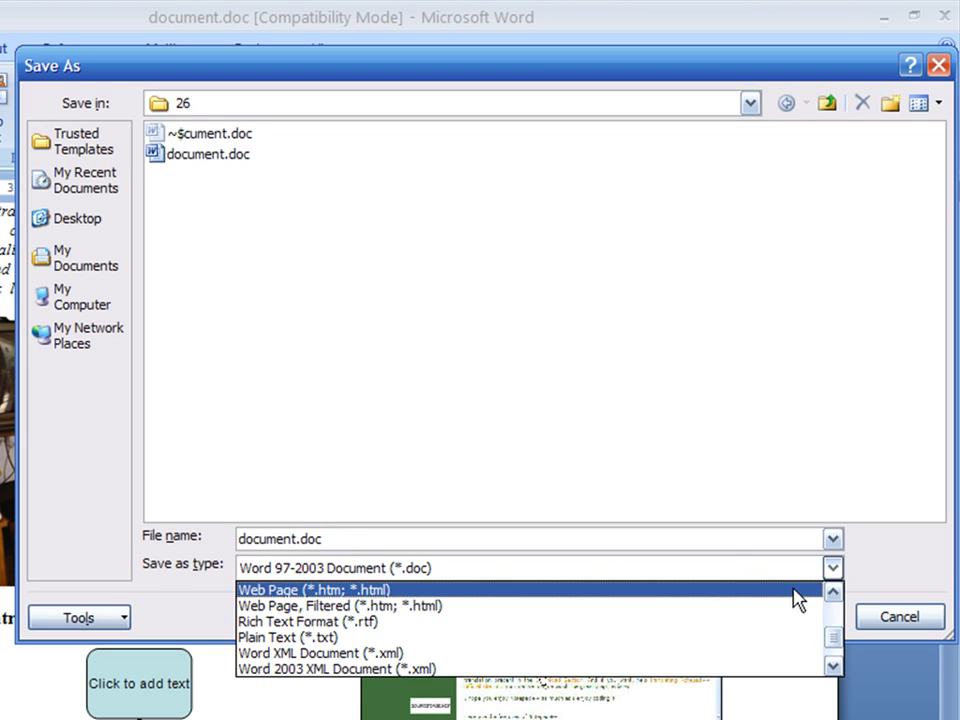
pyautogui.click(795, 591)
pyautogui.click(767, 622)
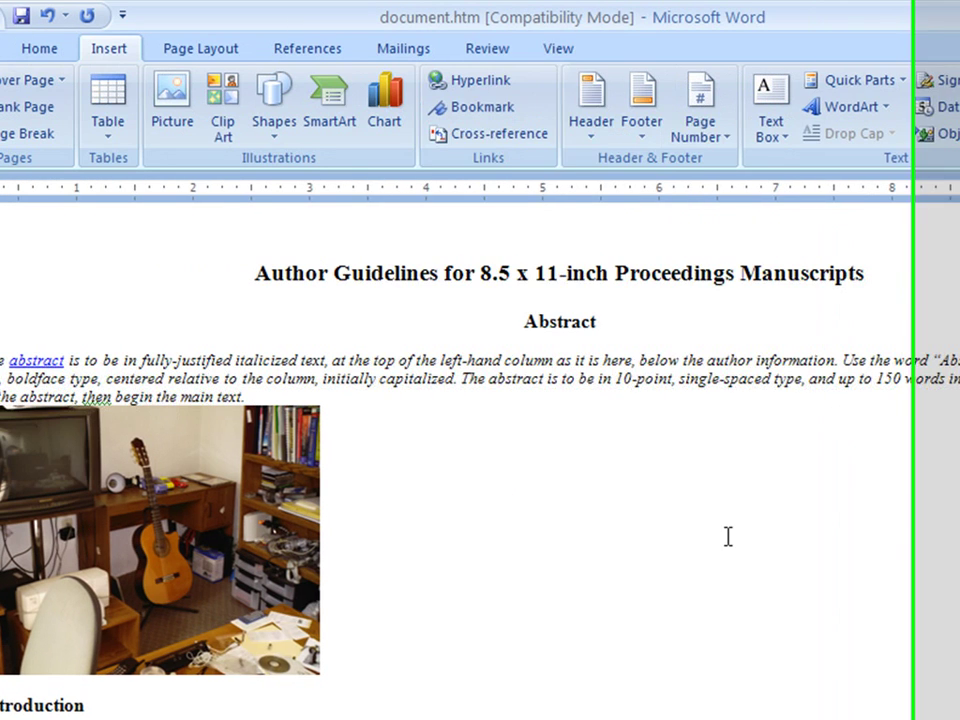
pyautogui.hotkey('alt', 'Tab')
pyautogui.hotkey('alt', 'Tab')
pyautogui.hotkey('alt', 'Tab')
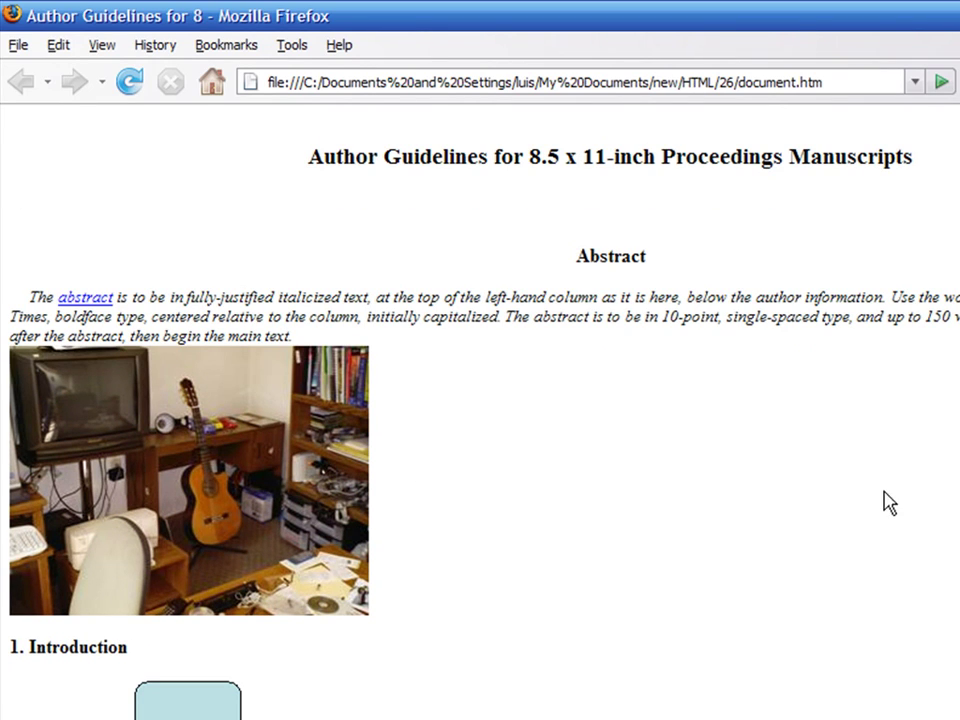
# - Scroll document.htm in Firefox down to the '1. Introduction' diagram and 'Text in wordart' WordArt
pyautogui.scroll(-1, 480, 410)
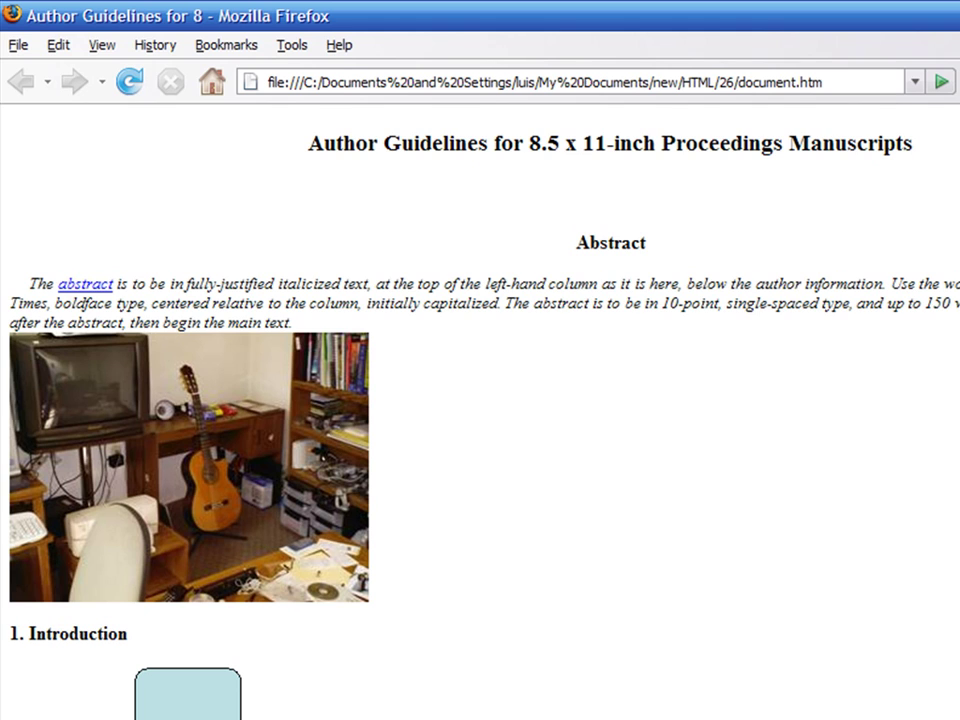
pyautogui.scroll(-1, 480, 410)
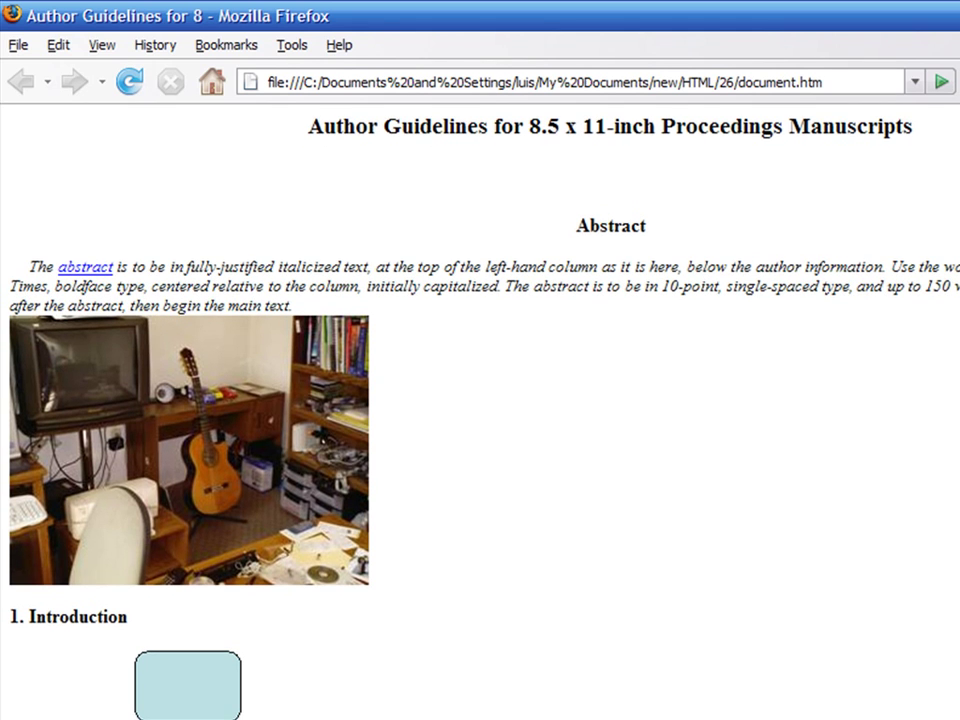
pyautogui.scroll(-1, 480, 410)
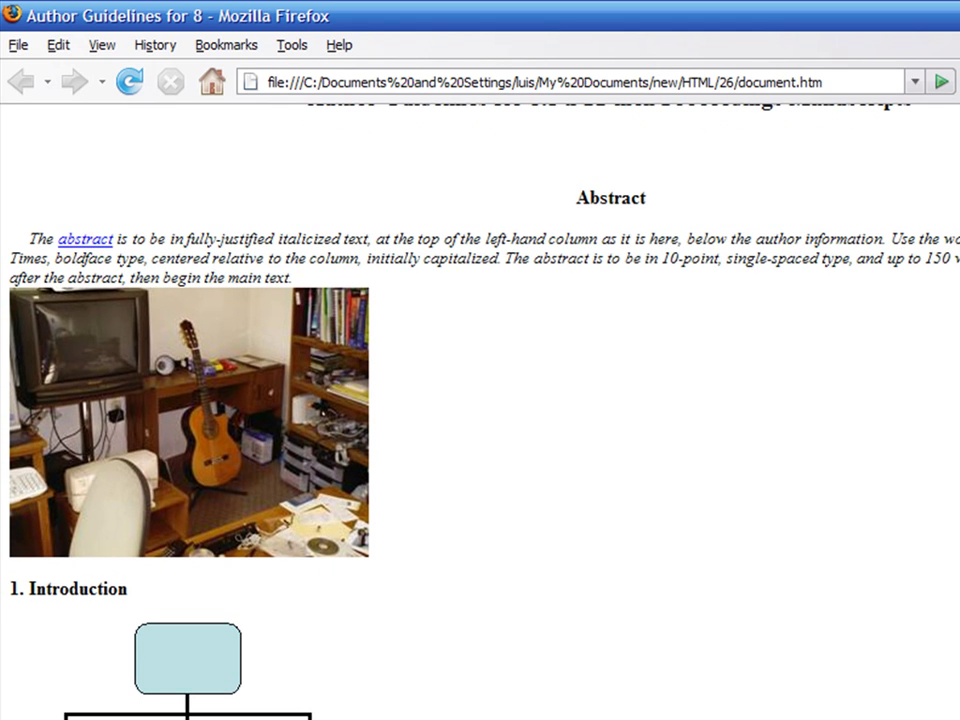
pyautogui.scroll(-1, 480, 410)
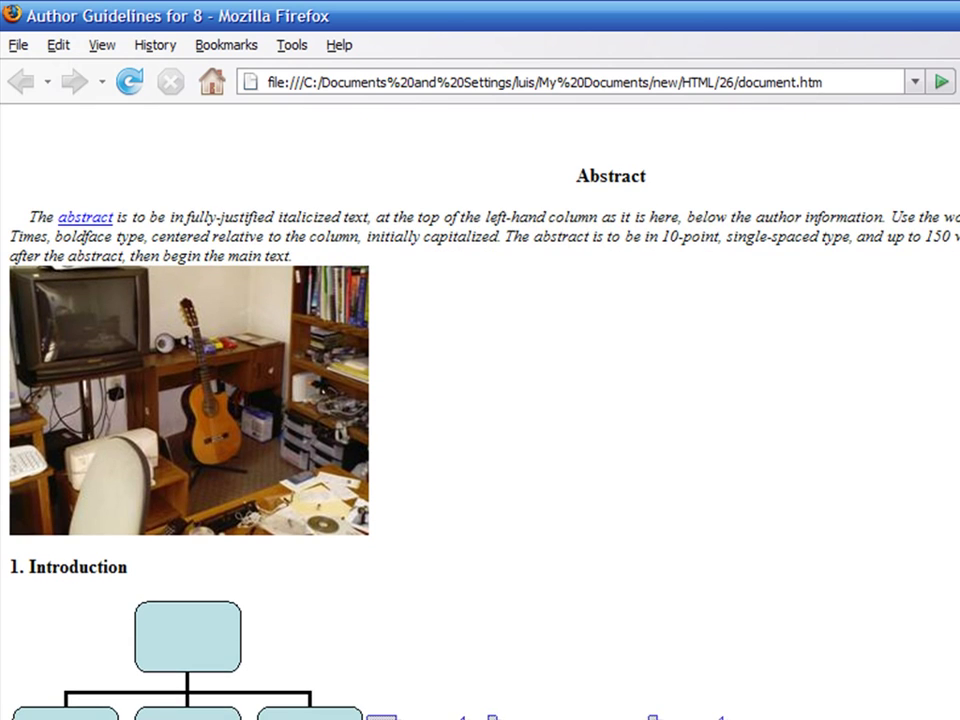
pyautogui.scroll(-2, 480, 410)
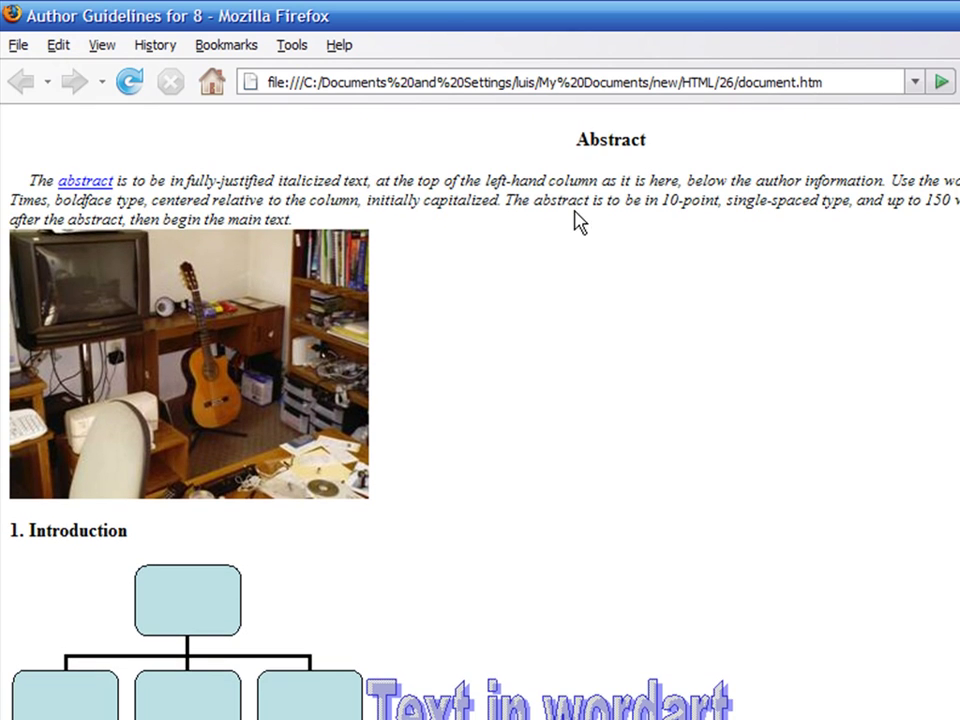
pyautogui.hotkey('alt', 'Tab')
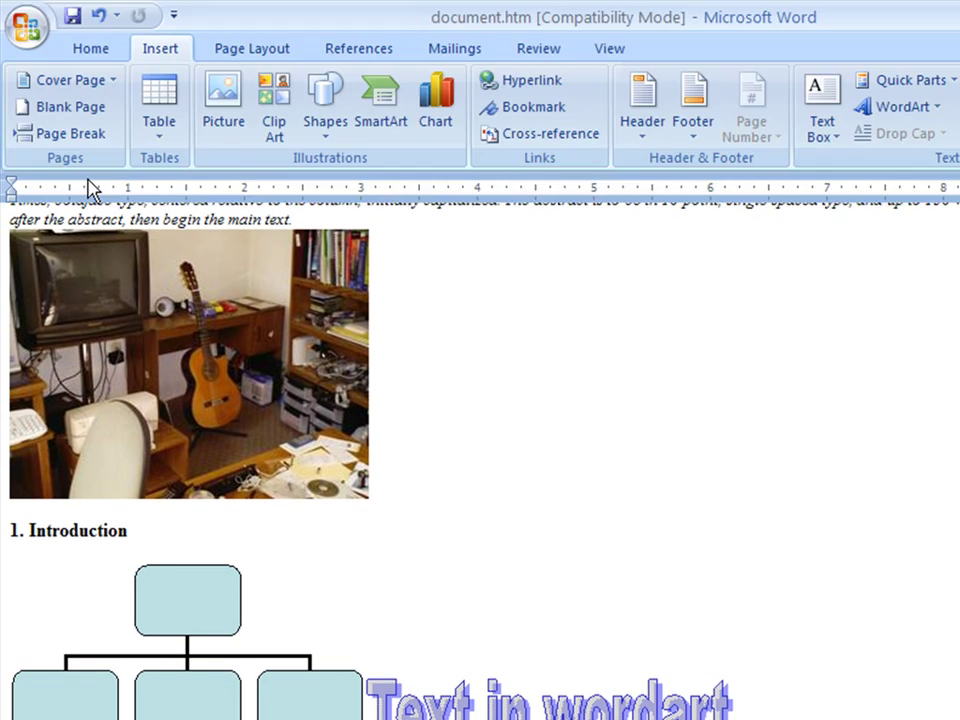
pyautogui.hotkey('alt', 'Tab')
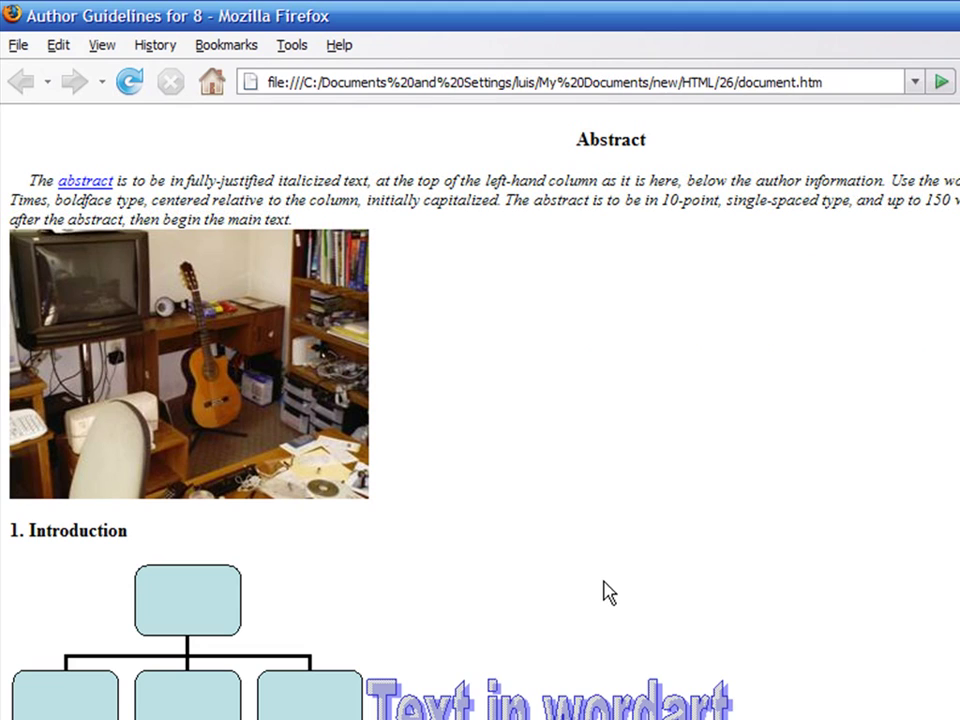
pyautogui.rightClick(282, 703)
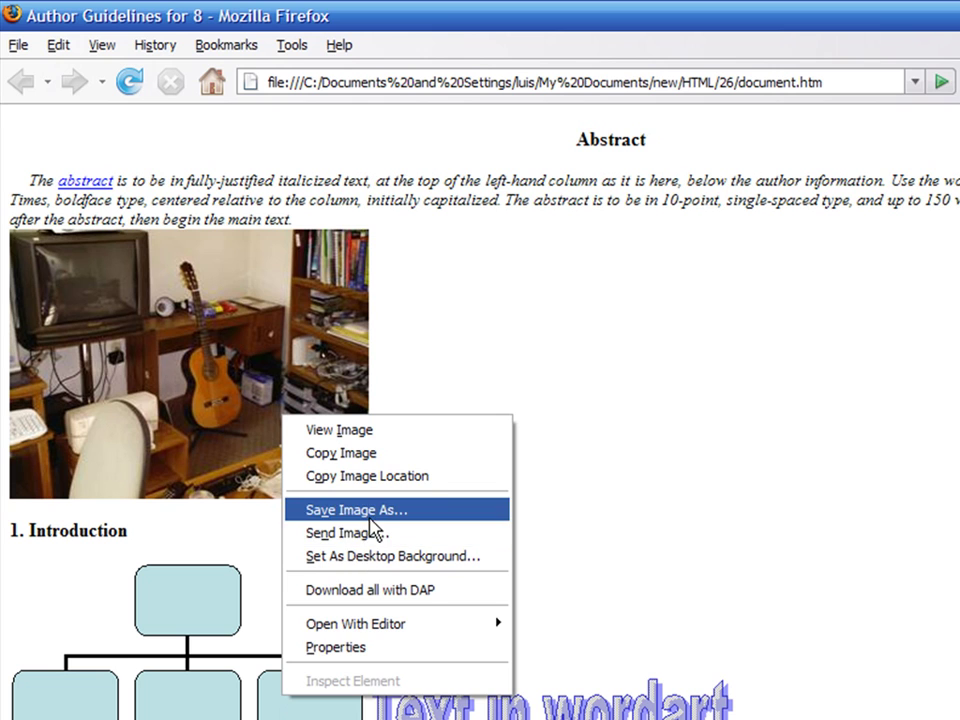
pyautogui.rightClick(436, 705)
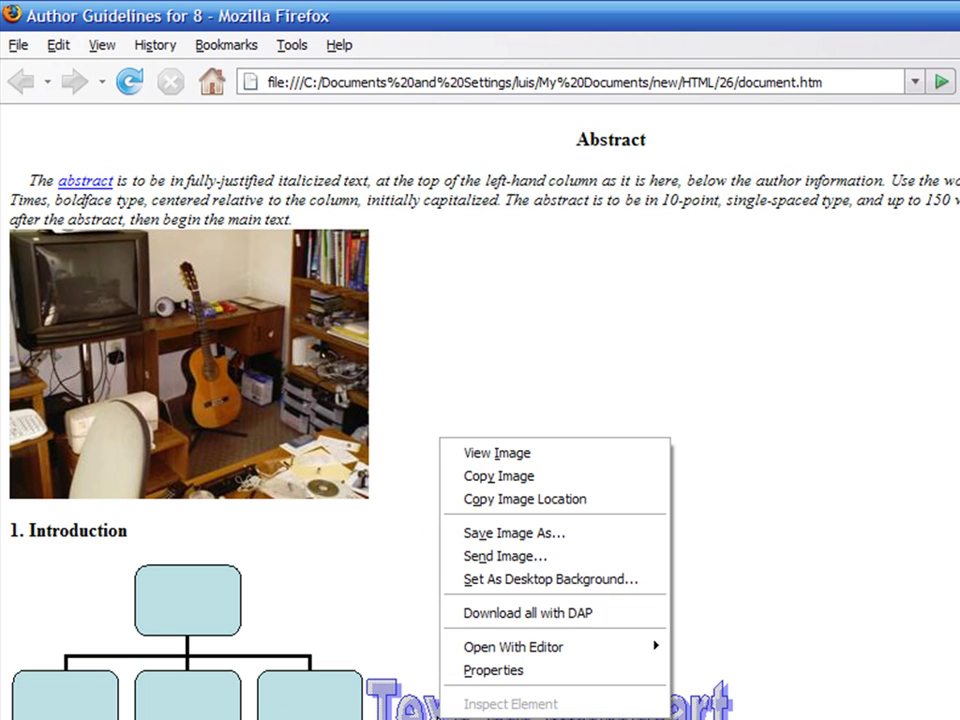
pyautogui.click(866, 697)
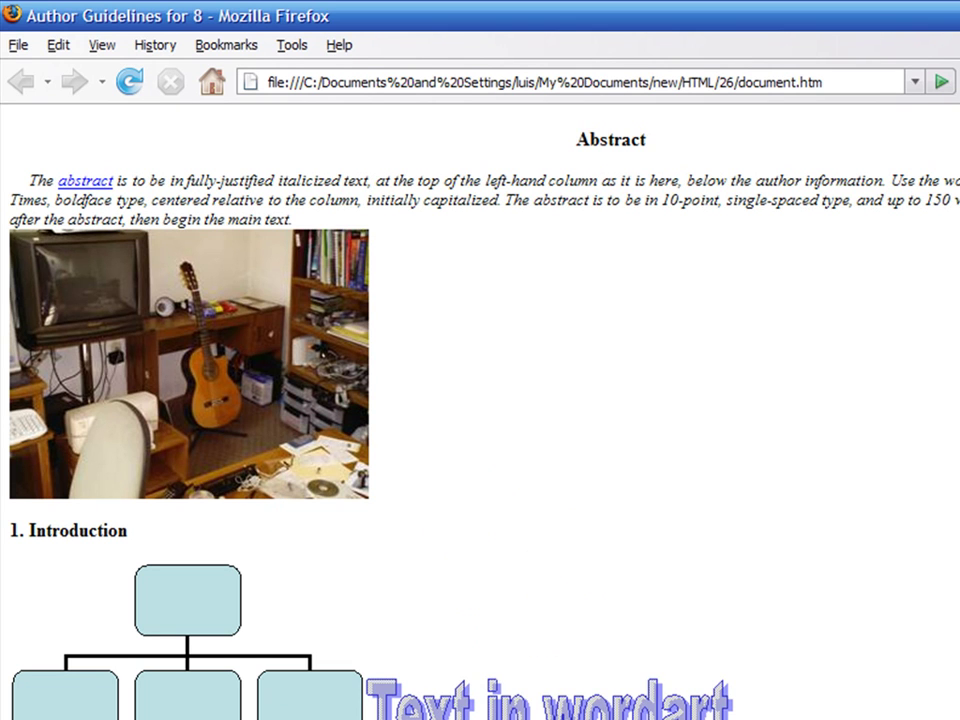
pyautogui.scroll(-4, 480, 400)
pyautogui.scroll(-1, 480, 400)
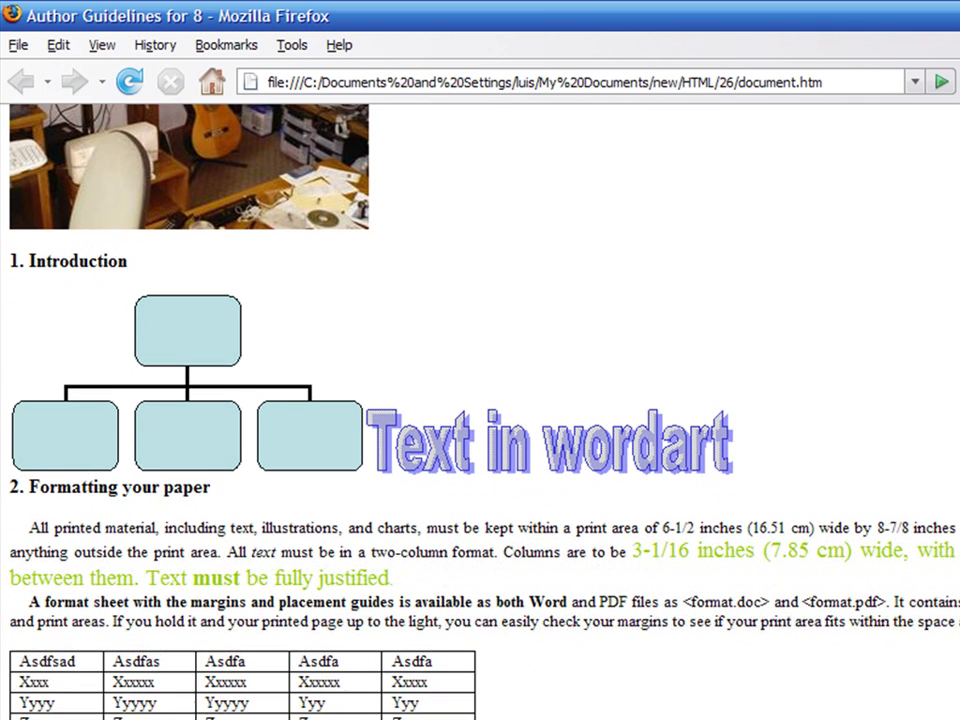
pyautogui.scroll(-1, 480, 400)
pyautogui.scroll(-1, 480, 400)
pyautogui.scroll(-2, 480, 400)
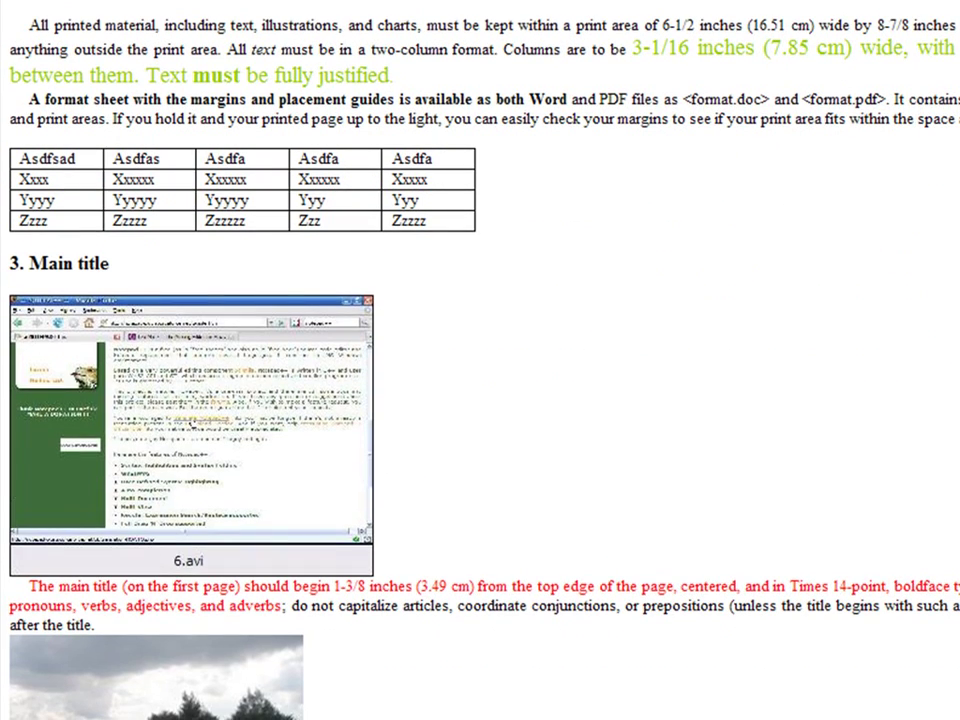
pyautogui.rightClick(212, 388)
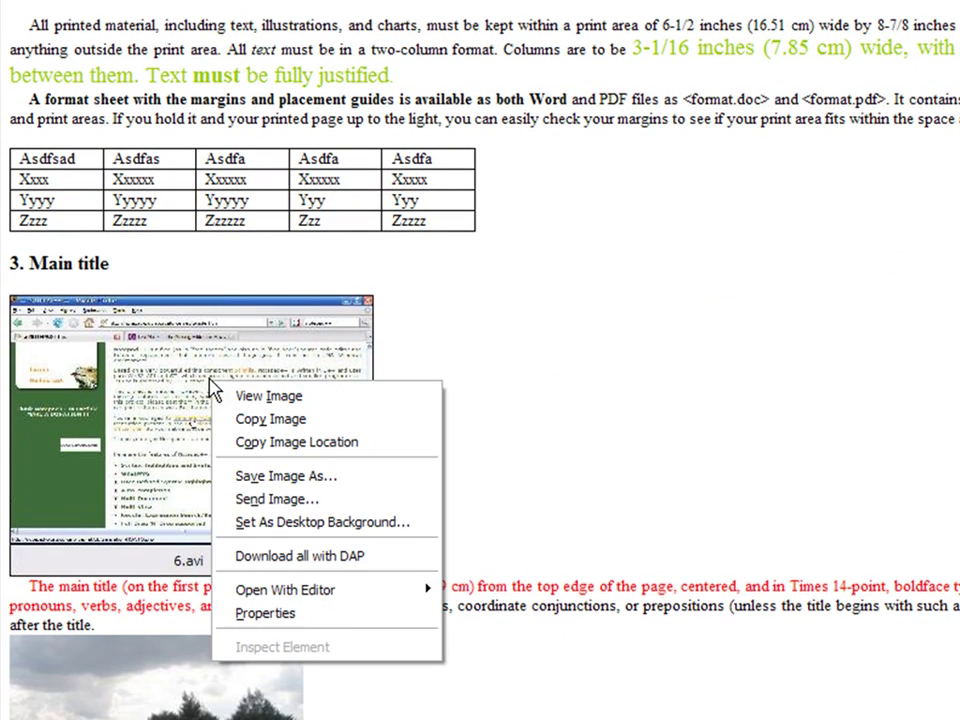
pyautogui.click(302, 556)
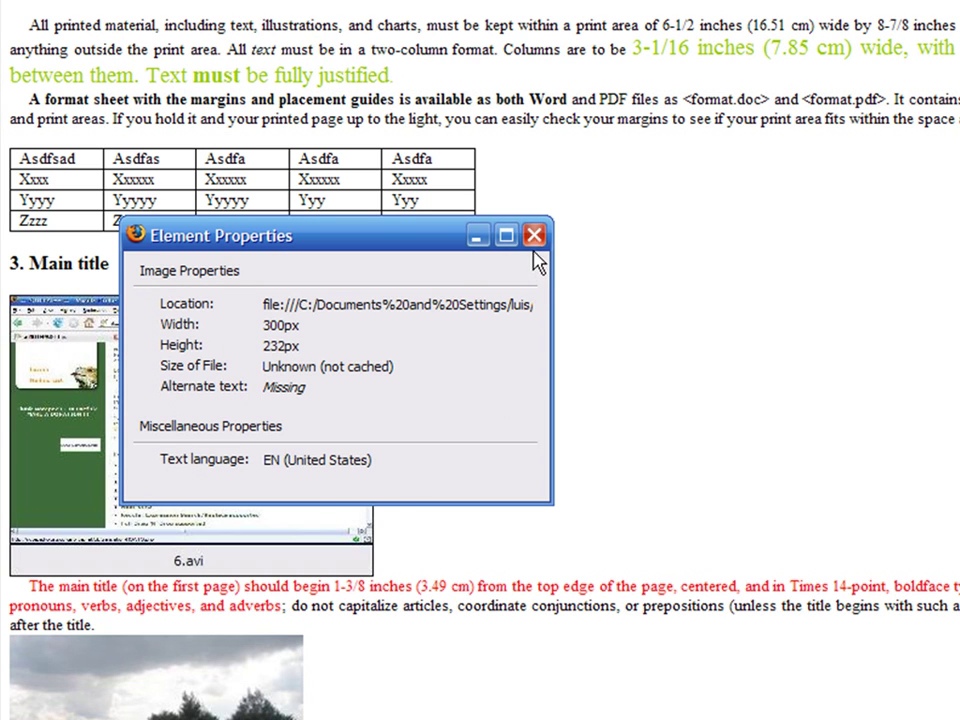
pyautogui.click(535, 236)
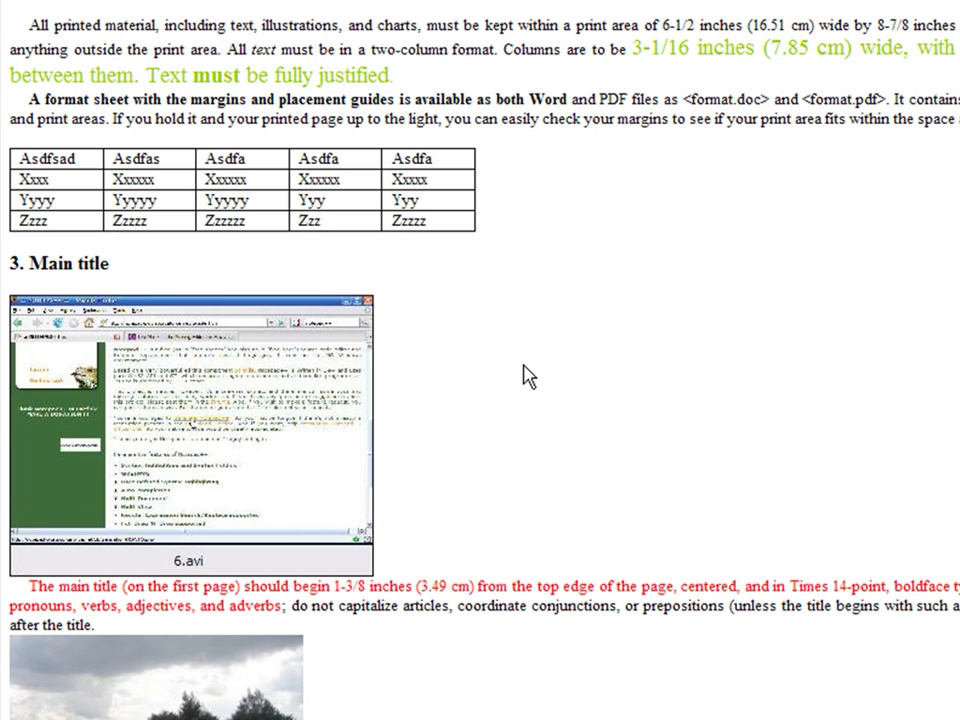
pyautogui.hotkey('alt', 'Tab')
pyautogui.hotkey('alt', 'Tab')
pyautogui.hotkey('alt', 'Tab')
# - Open the document_files folder and preview image001.jpg and image002.jpg
pyautogui.doubleClick(170, 168)
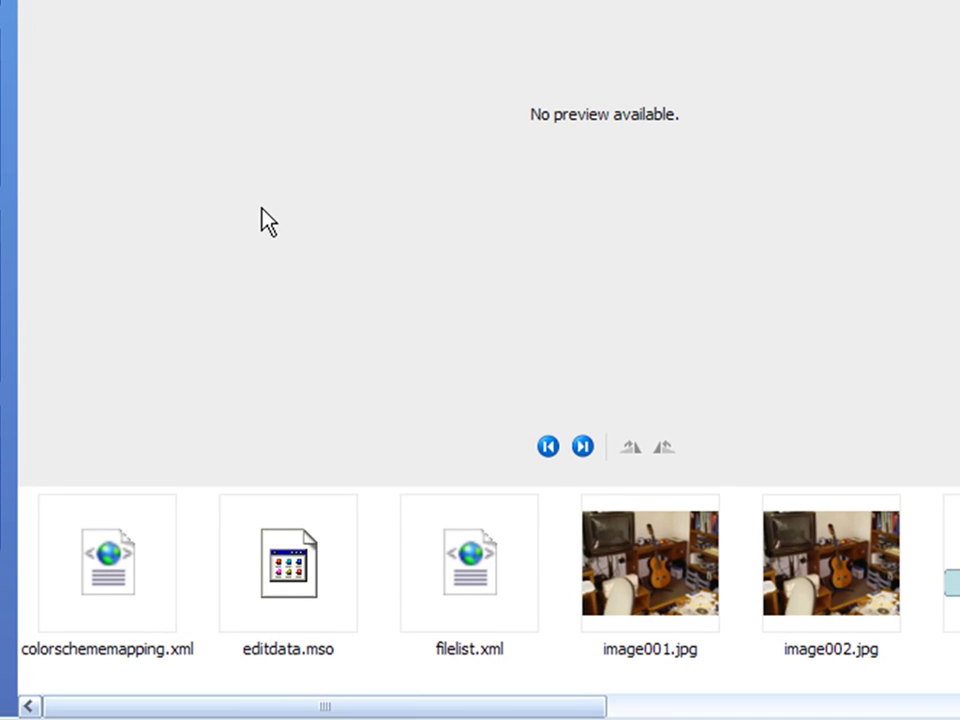
pyautogui.click(696, 624)
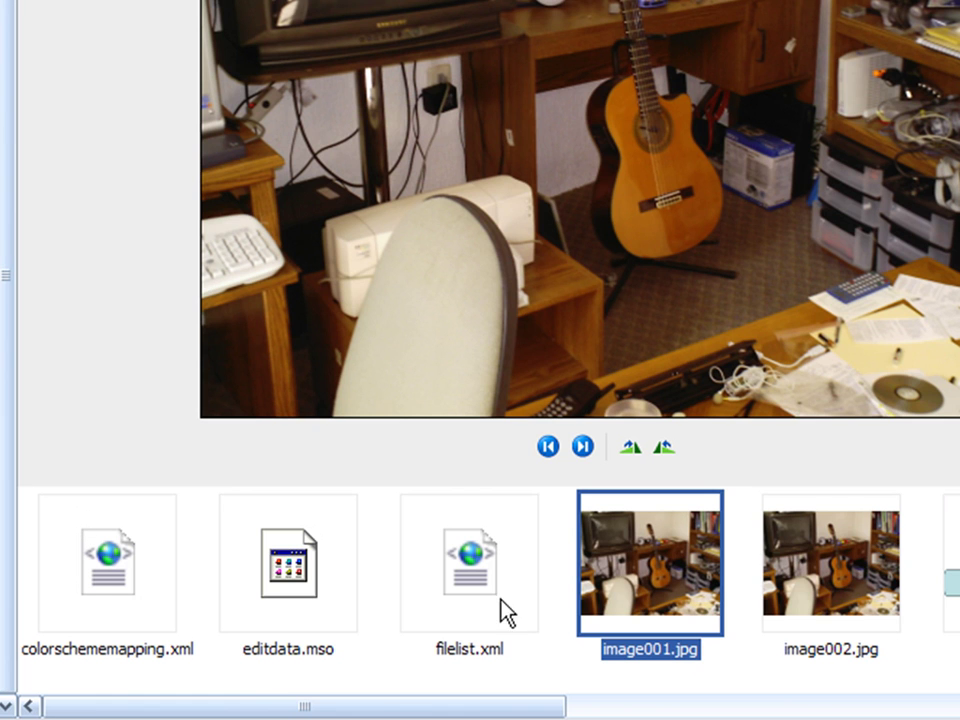
pyautogui.moveTo(619, 574)
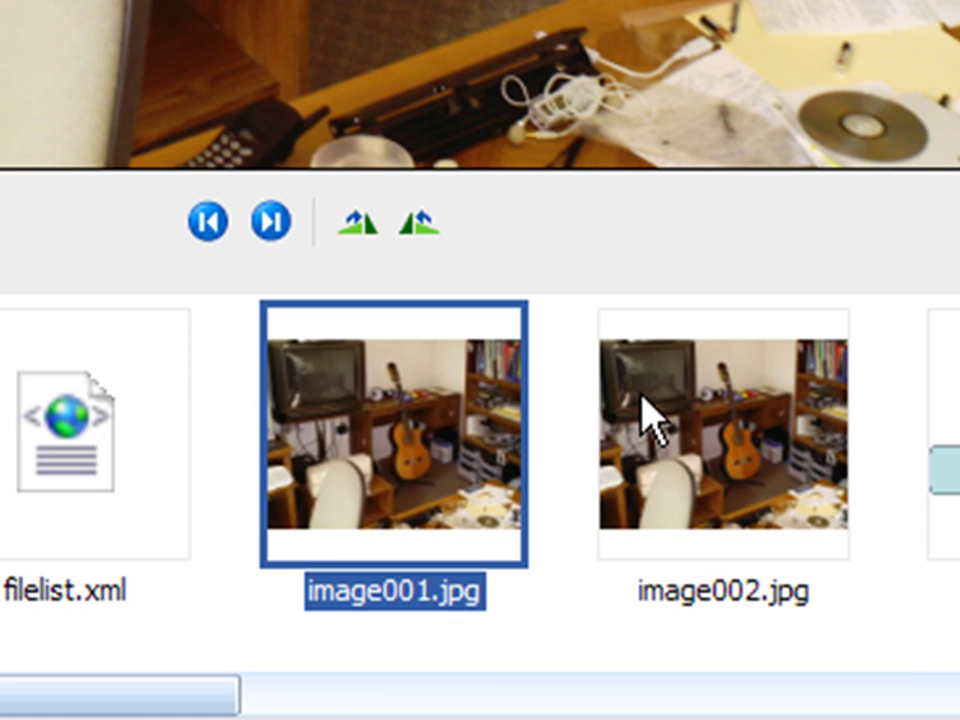
pyautogui.click(643, 408)
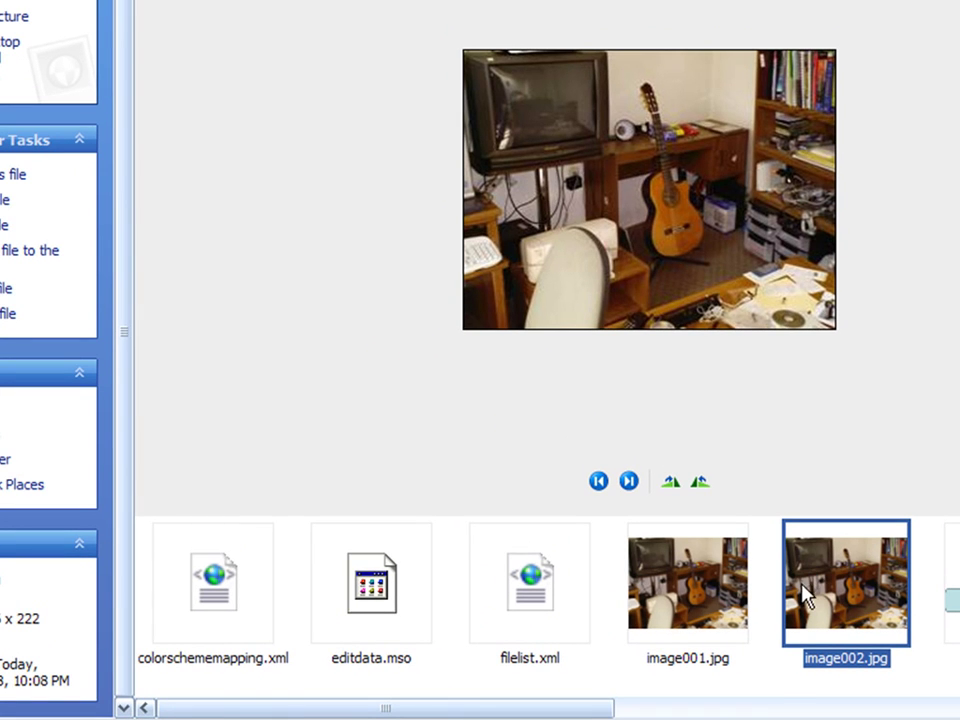
# - Delete image001.jpg, sending it to the Recycle Bin
pyautogui.click(688, 600)
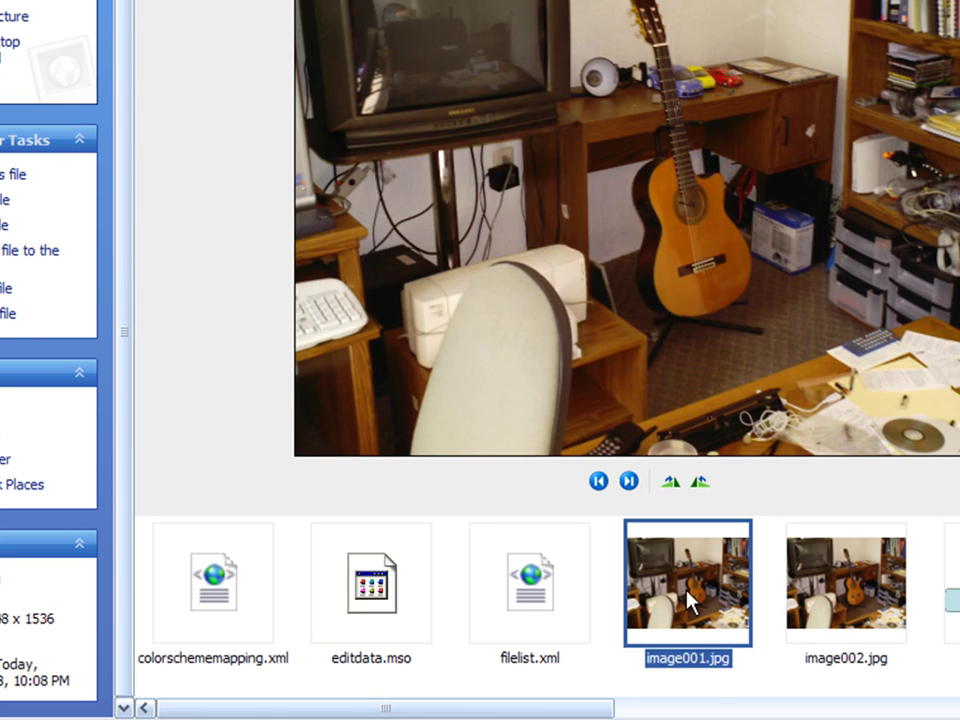
pyautogui.press('Delete')
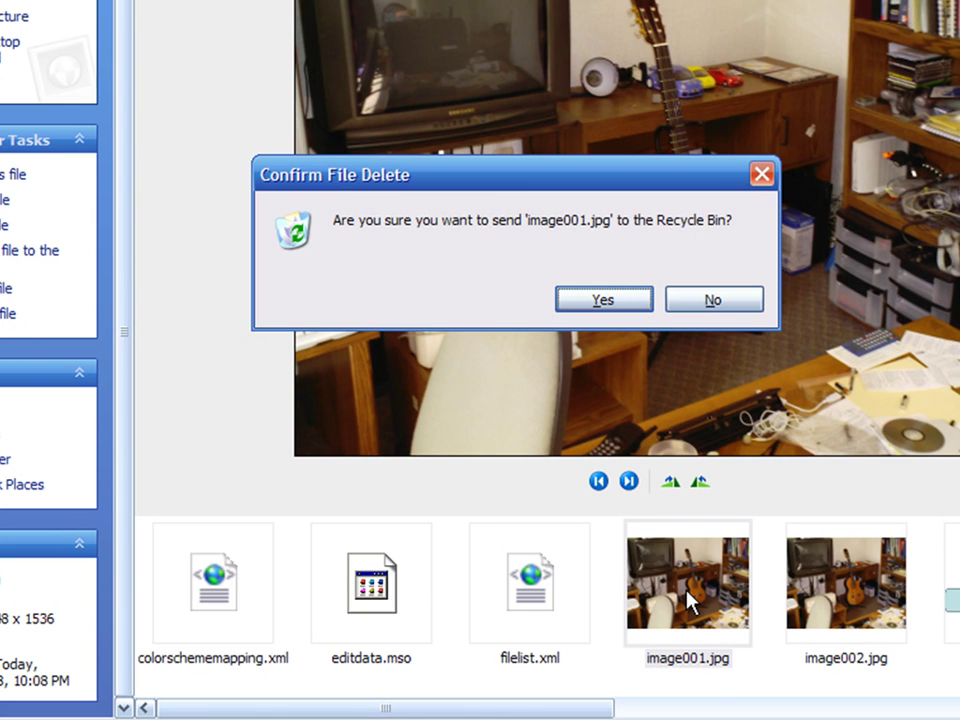
pyautogui.click(613, 320)
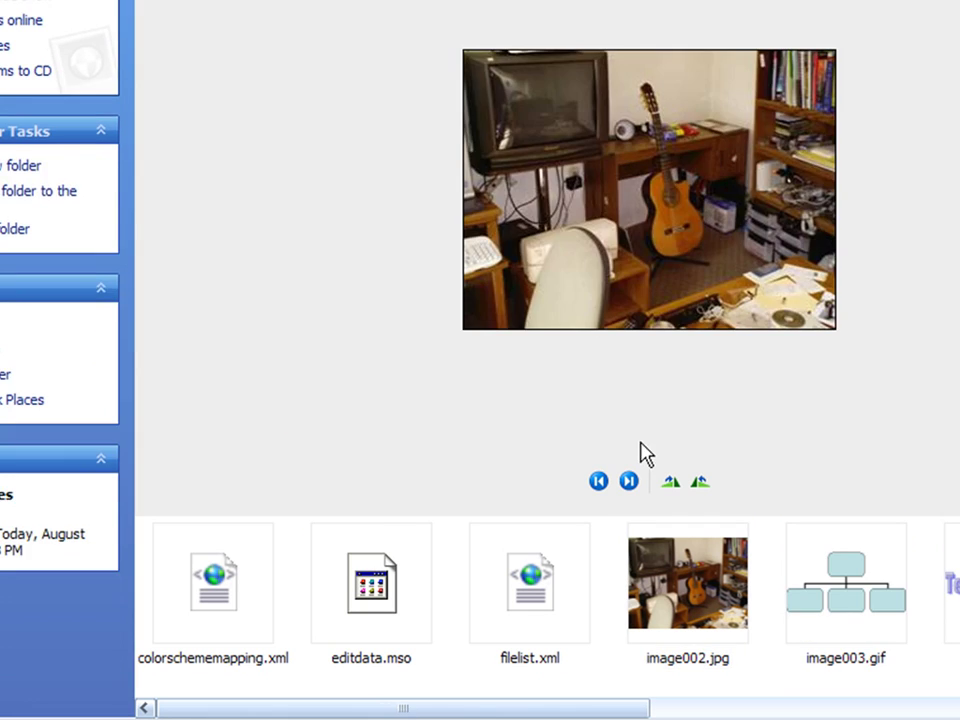